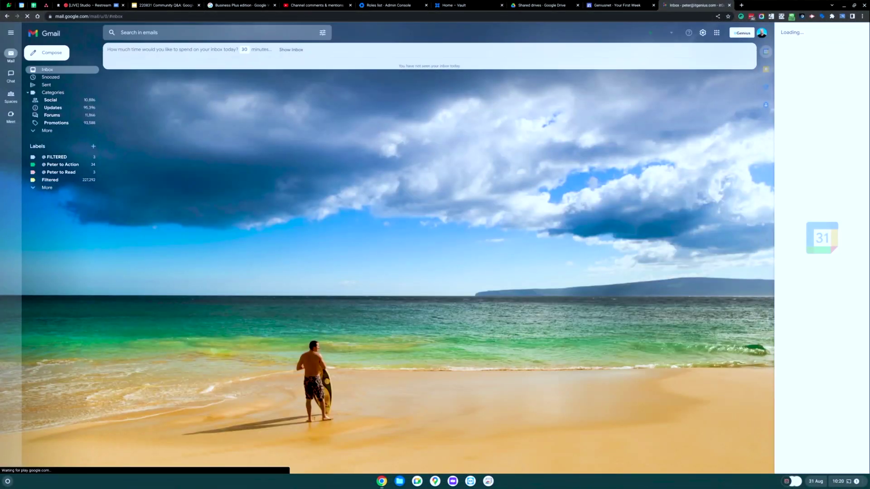
Zoom in on Gmail and switch from the inbox to the All Mail folder
{"action": "key", "text": "ctrl+plus"}
{"action": "key", "text": "ctrl+plus"}
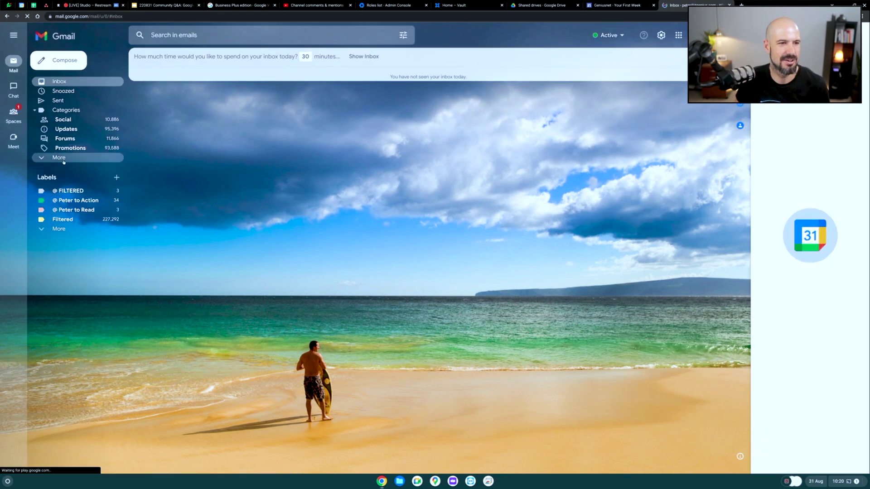
{"action": "left_click", "coordinate": [58, 157]}
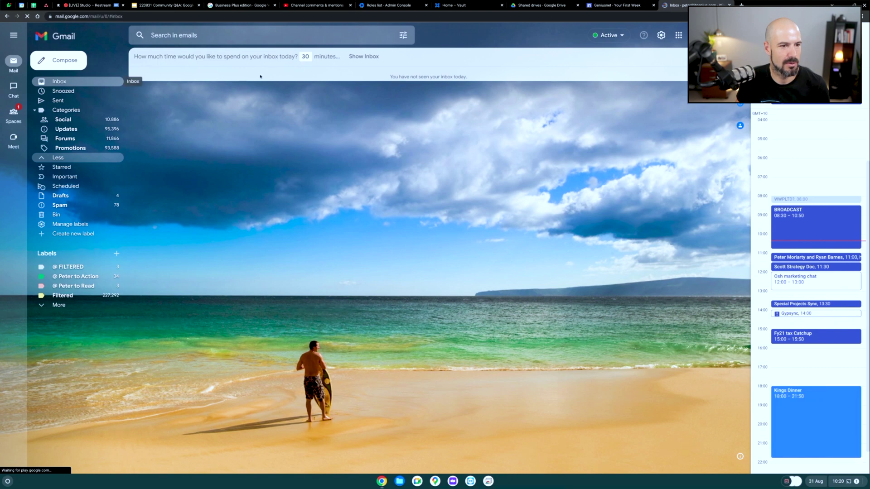
{"action": "left_click", "coordinate": [362, 57]}
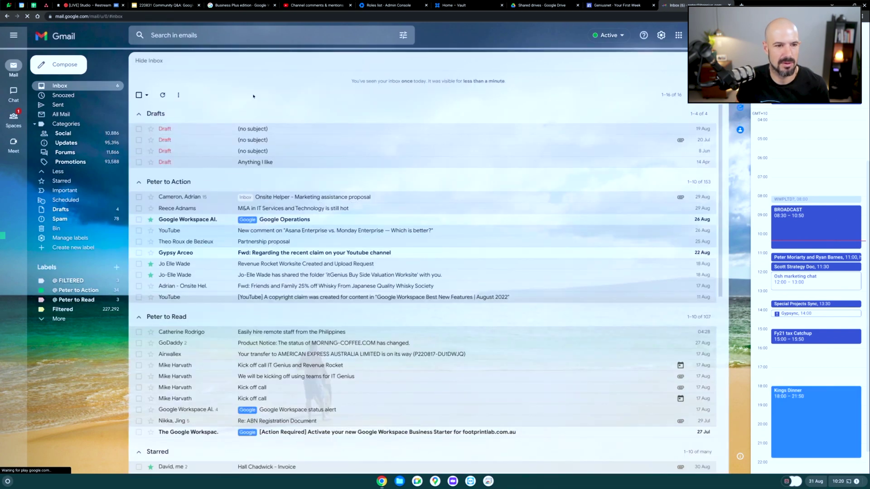
{"action": "left_click", "coordinate": [85, 113]}
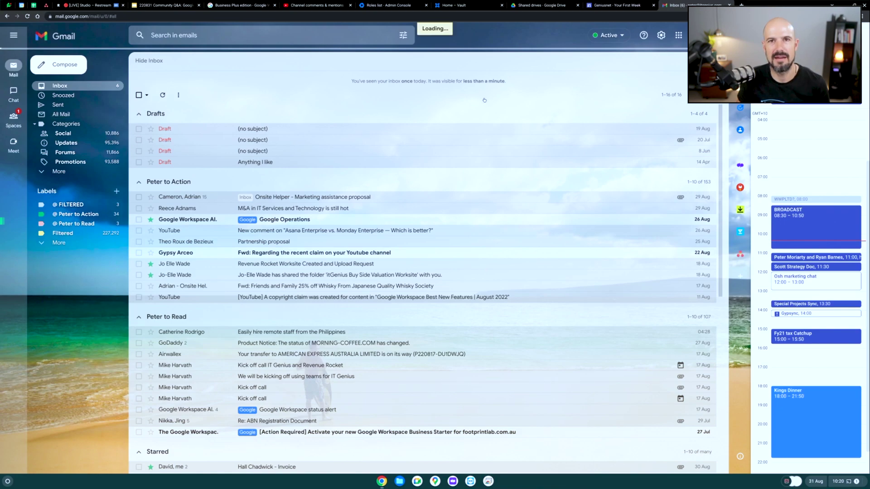
{"action": "scroll", "coordinate": [505, 127], "scroll_direction": "down", "scroll_amount": 3}
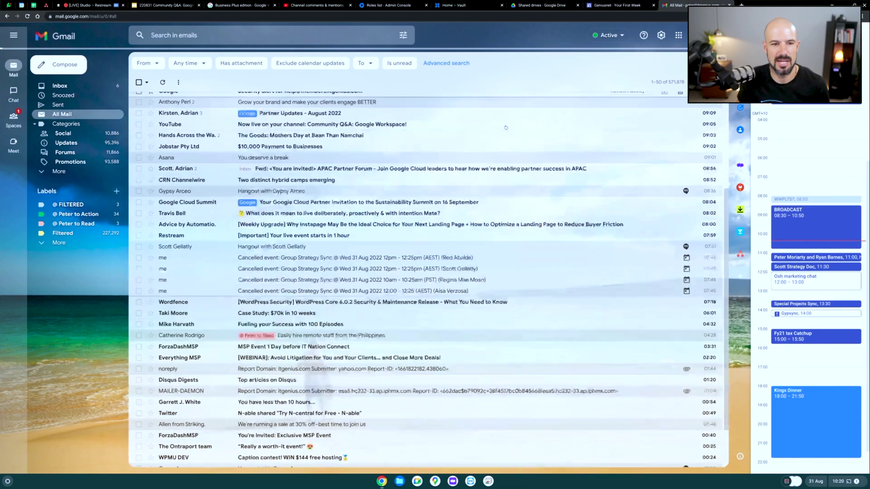
{"action": "scroll", "coordinate": [506, 128], "scroll_direction": "down", "scroll_amount": 2}
{"action": "scroll", "coordinate": [509, 131], "scroll_direction": "up", "scroll_amount": 5}
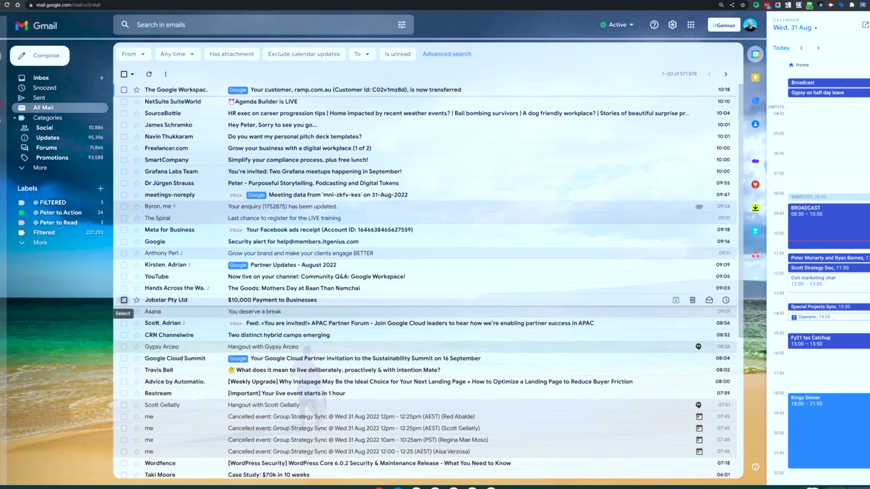
{"action": "left_click", "coordinate": [124, 300]}
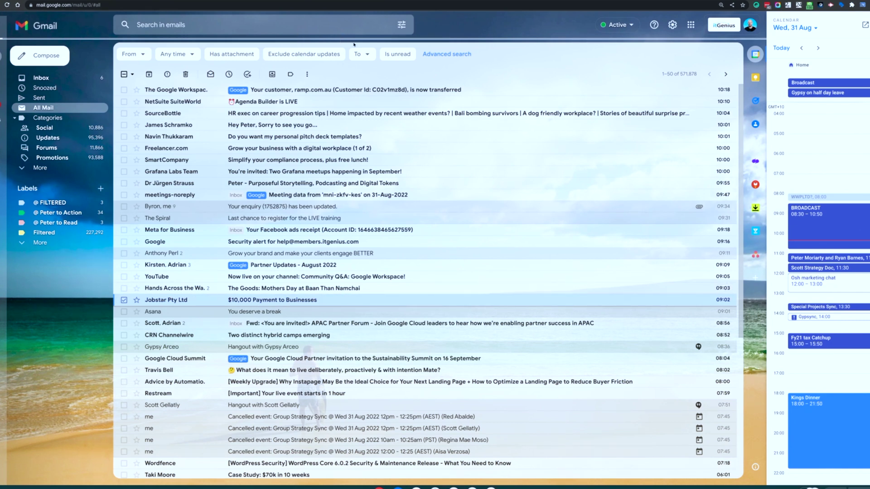
Open the Jobstar Pty Ltd '$10,000 Payment to Businesses' email and move it to the Inbox
{"action": "key", "text": "o"}
{"action": "left_click", "coordinate": [270, 52]}
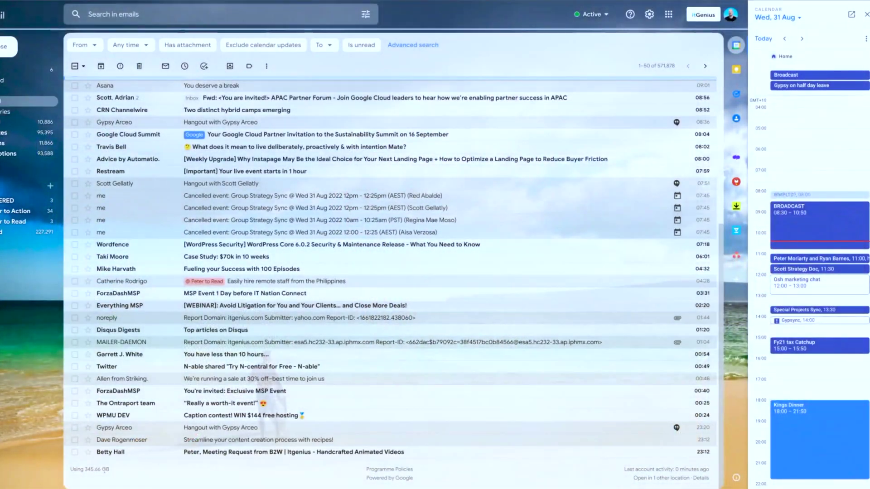
{"action": "key", "text": "ctrl+plus"}
{"action": "key", "text": "ctrl+plus"}
{"action": "key", "text": "ctrl+plus"}
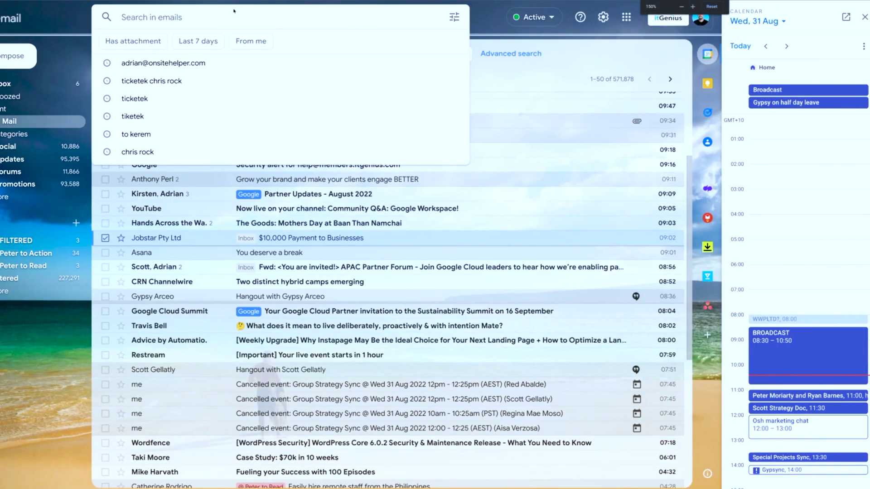
Search mail for date:2011, browse the results, then change the search to date:2010
{"action": "type", "text": "date"}
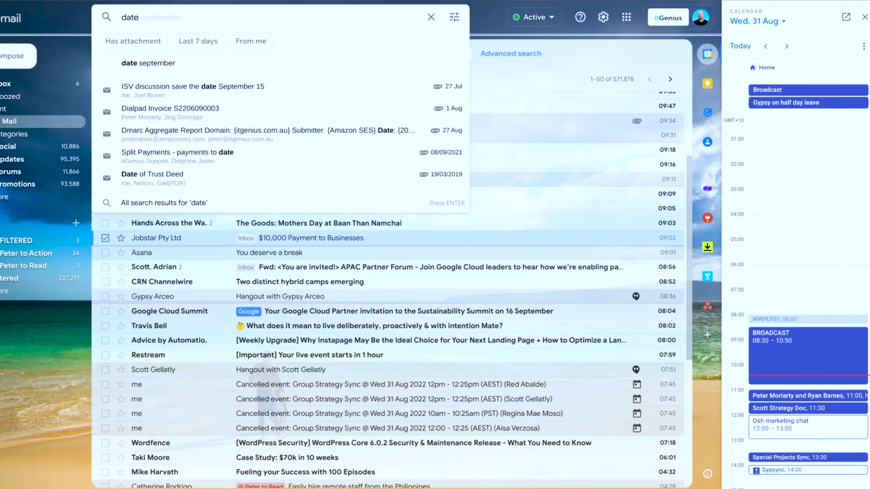
{"action": "type", "text": ":2011"}
{"action": "key", "text": "Return"}
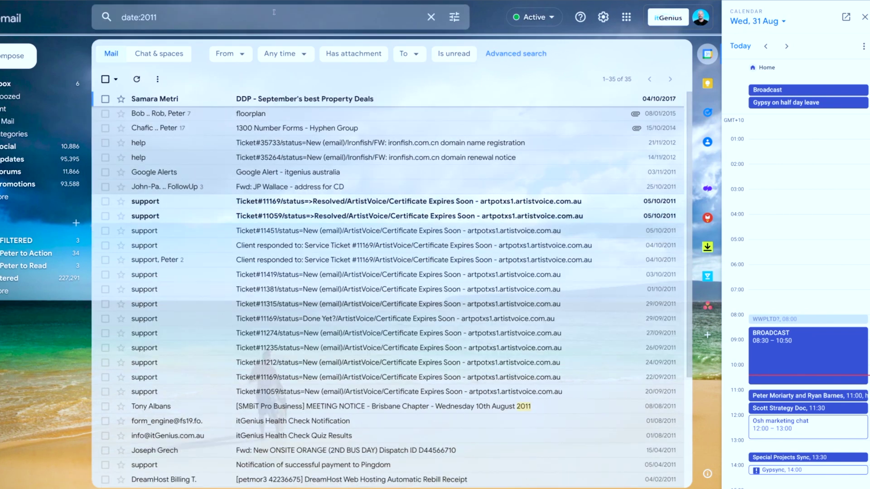
{"action": "scroll", "coordinate": [439, 145], "scroll_direction": "down", "scroll_amount": 4}
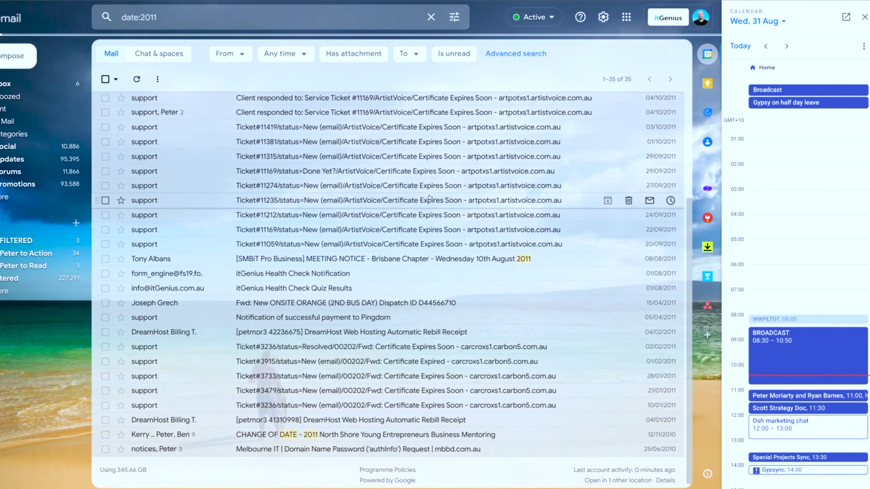
{"action": "scroll", "coordinate": [430, 195], "scroll_direction": "up", "scroll_amount": 3}
{"action": "scroll", "coordinate": [429, 196], "scroll_direction": "up", "scroll_amount": 1}
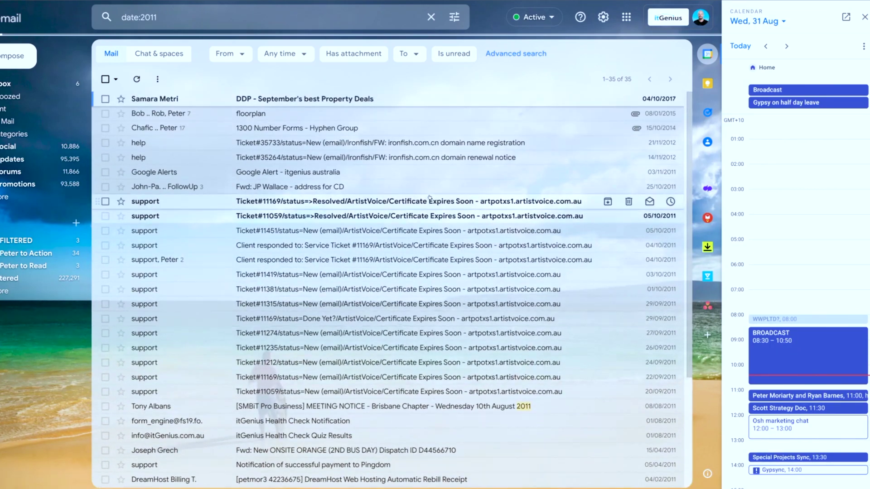
{"action": "scroll", "coordinate": [429, 210], "scroll_direction": "down", "scroll_amount": 4}
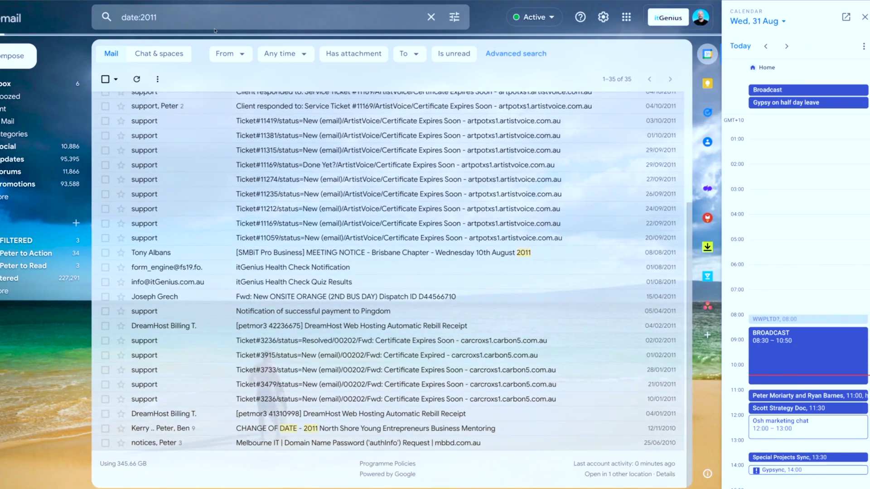
{"action": "left_click", "coordinate": [190, 19]}
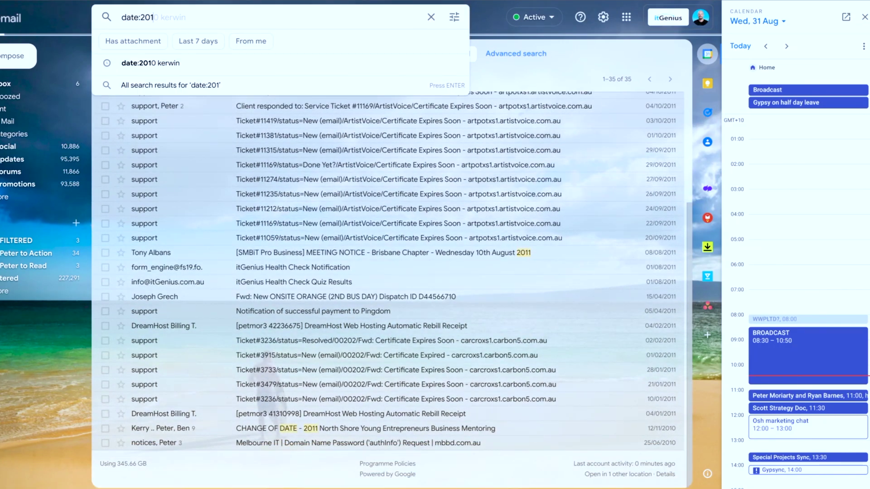
{"action": "key", "text": "Return"}
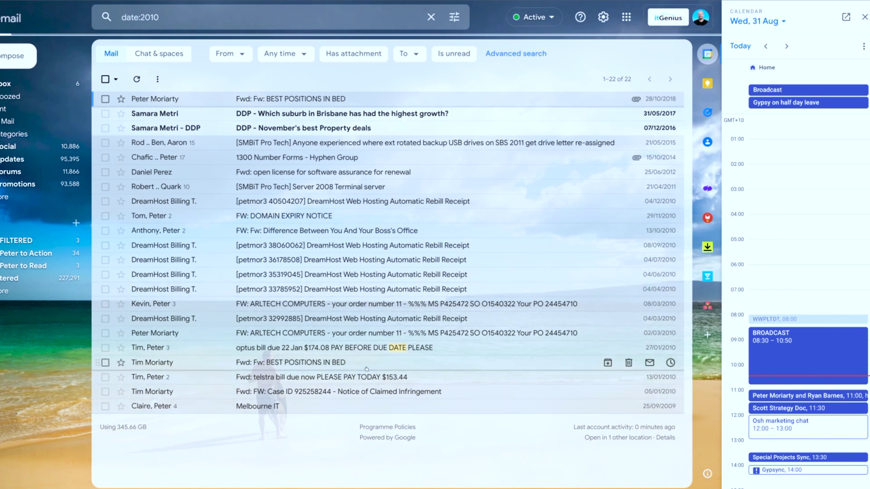
Open the 'Fwd: Fw: BEST POSITIONS IN BED' email and scroll through its sleeping pet photos
{"action": "left_click", "coordinate": [366, 369]}
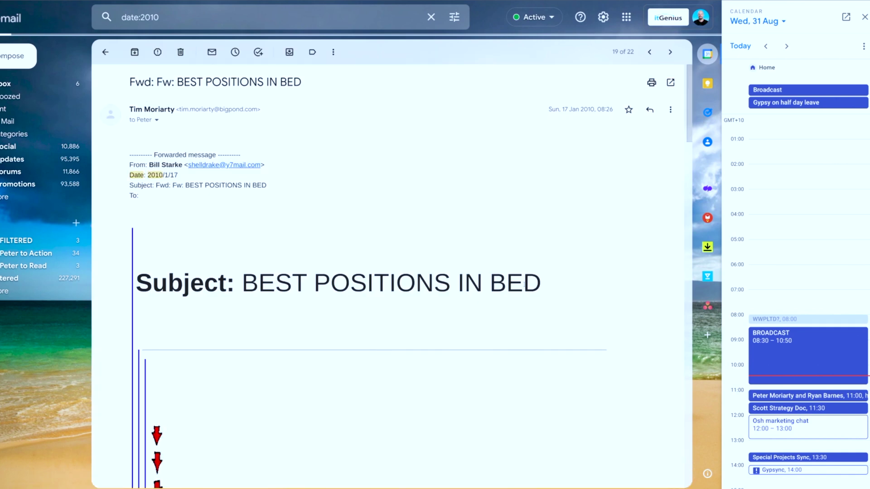
{"action": "scroll", "coordinate": [476, 304], "scroll_direction": "down", "scroll_amount": 4}
{"action": "scroll", "coordinate": [585, 243], "scroll_direction": "down", "scroll_amount": 9}
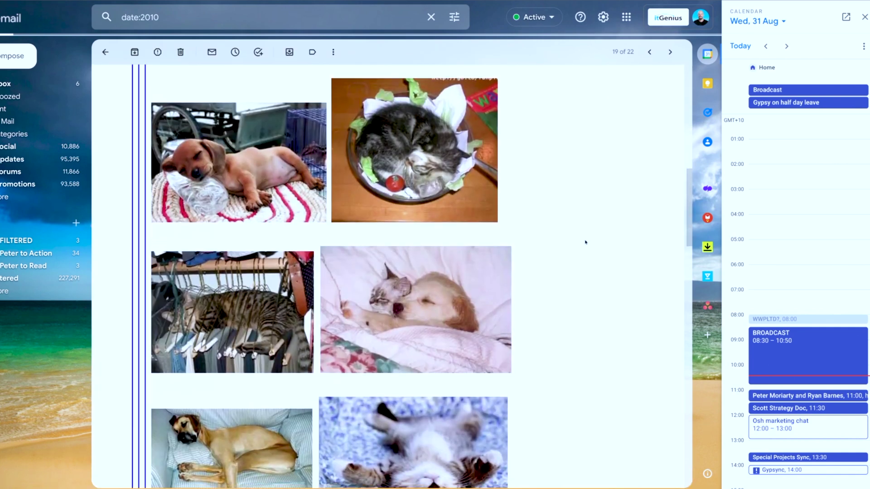
{"action": "scroll", "coordinate": [585, 242], "scroll_direction": "down", "scroll_amount": 5}
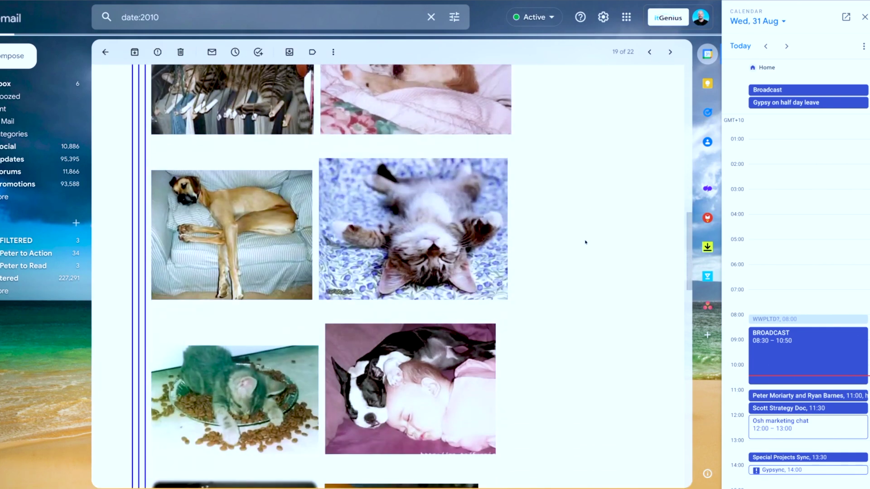
{"action": "scroll", "coordinate": [585, 242], "scroll_direction": "down", "scroll_amount": 7}
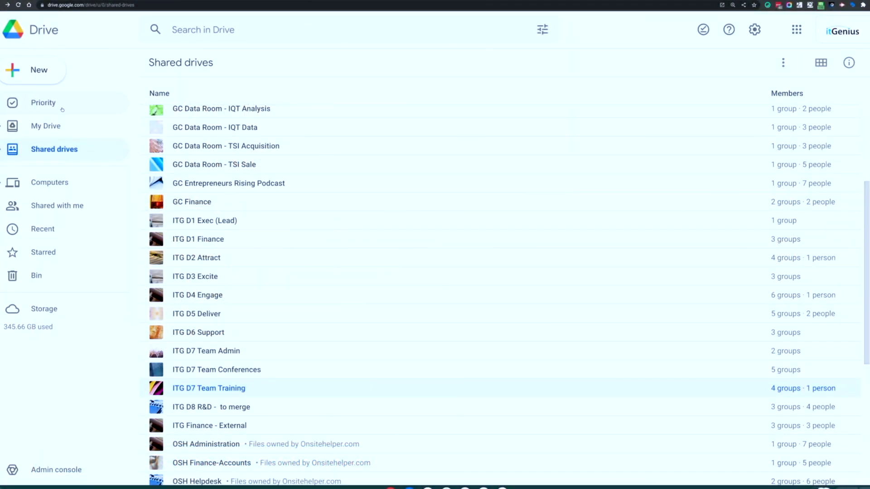
Browse My Drive and the Shared drives list, then view the Drive Bin
{"action": "left_click", "coordinate": [69, 125]}
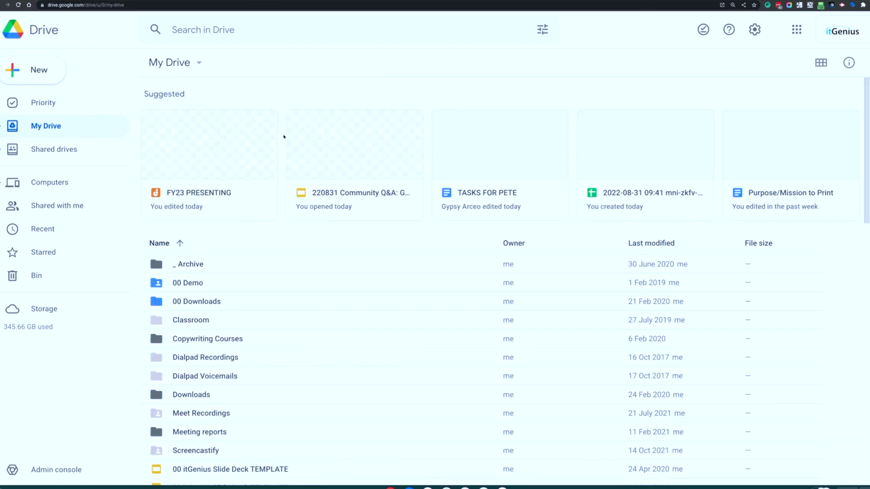
{"action": "left_click", "coordinate": [80, 154]}
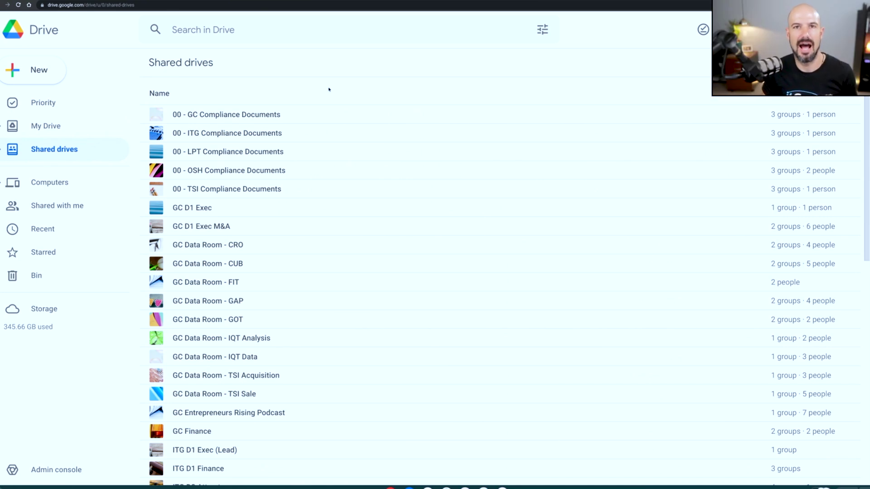
{"action": "left_click", "coordinate": [82, 277]}
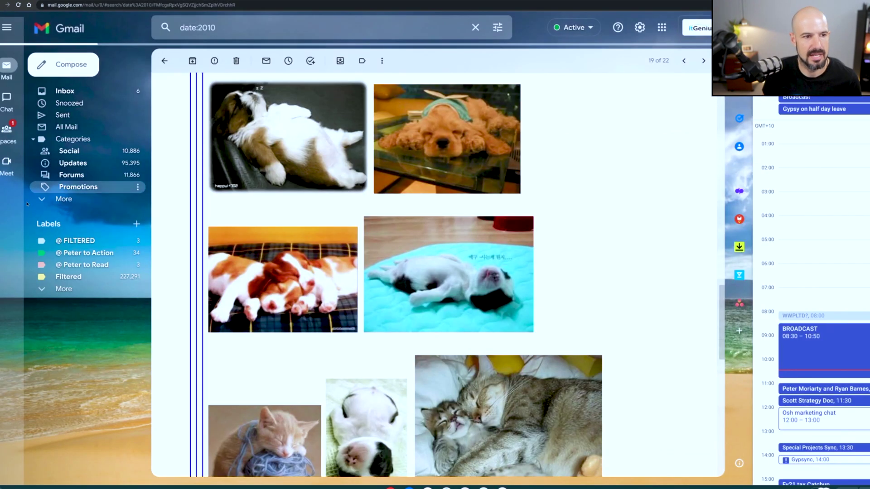
Open the empty Gmail Bin and highlight its 'No conversations in Bin.' note
{"action": "left_click", "coordinate": [63, 199]}
{"action": "left_click", "coordinate": [80, 270]}
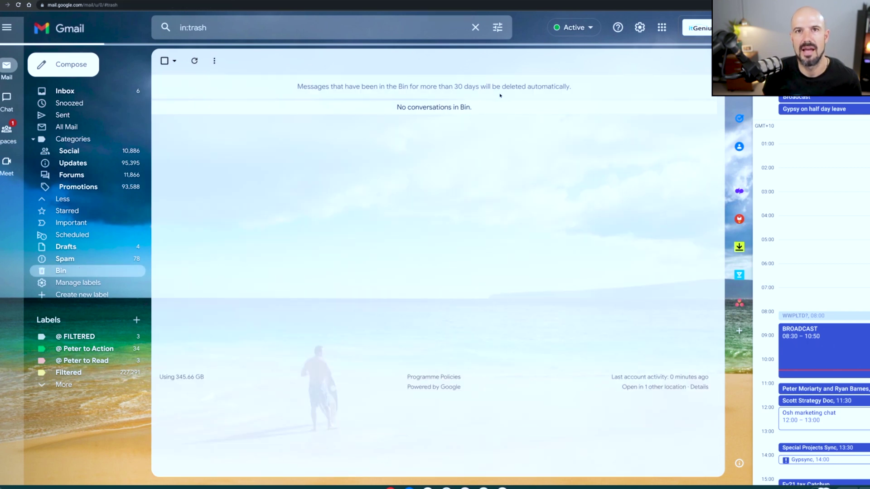
{"action": "left_click_drag", "start_coordinate": [393, 113], "coordinate": [494, 112]}
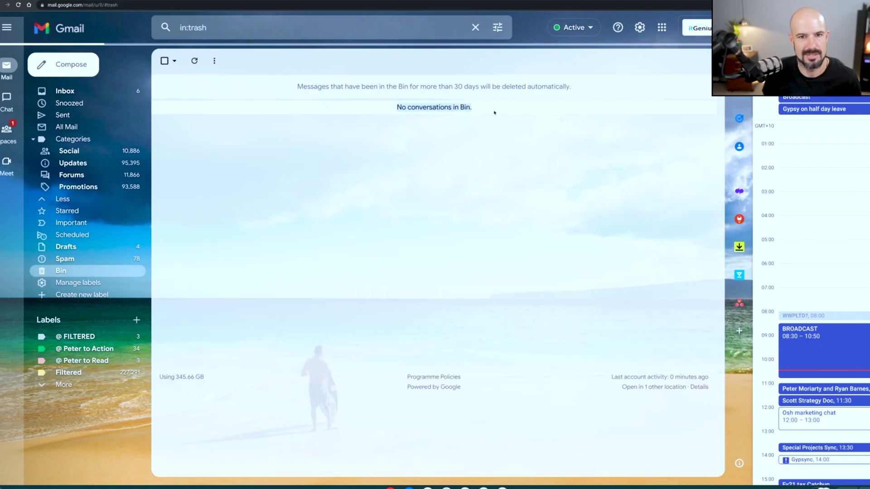
{"action": "left_click", "coordinate": [501, 107]}
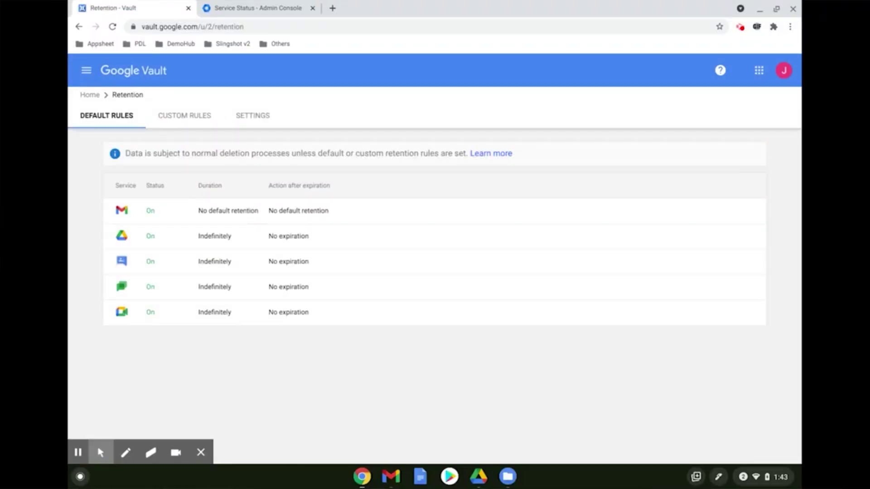
Open the Vault default retention rule for Drive, which retains items indefinitely
{"action": "left_click", "coordinate": [179, 235]}
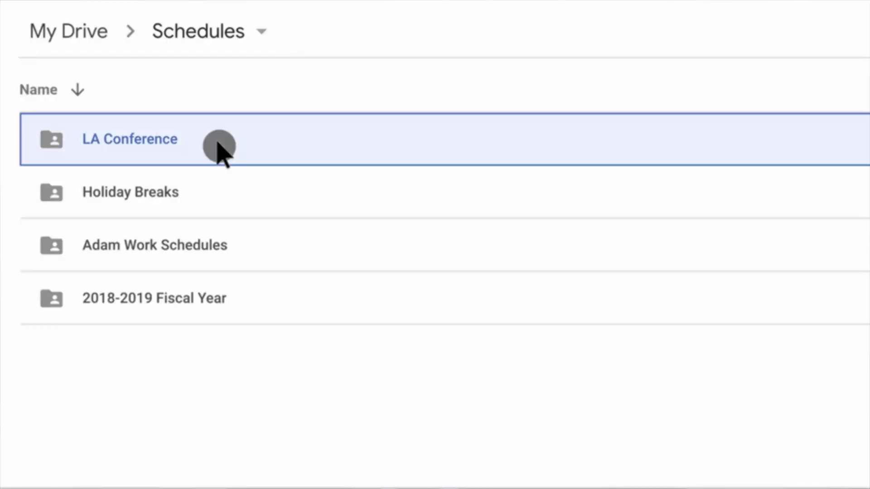
Select the LA Conference and Holiday Breaks folders in Schedules and move them to the bin
{"action": "left_click", "coordinate": [219, 200], "text": "shift"}
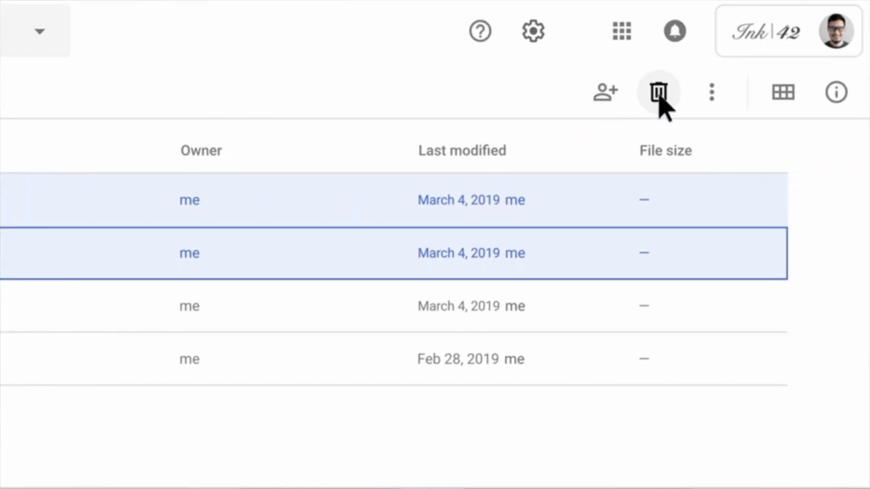
{"action": "left_click", "coordinate": [659, 95]}
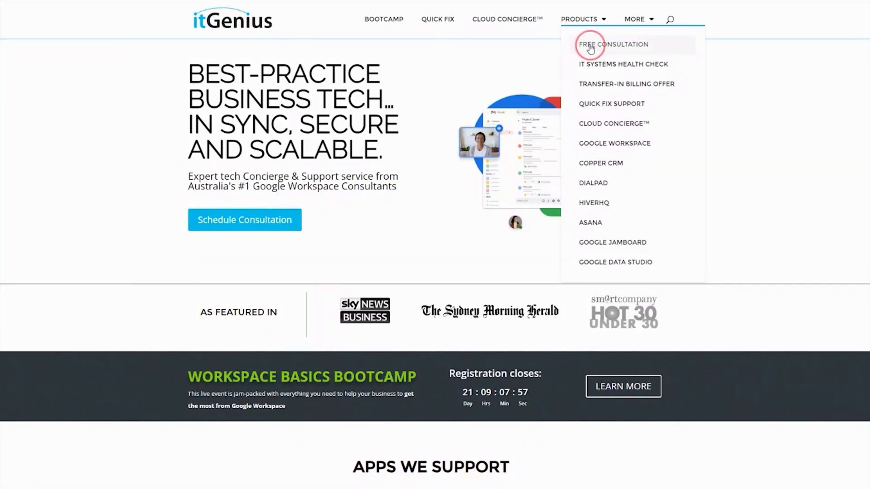
Open the itGenius Free Consultation page from the Products menu
{"action": "left_click", "coordinate": [591, 46]}
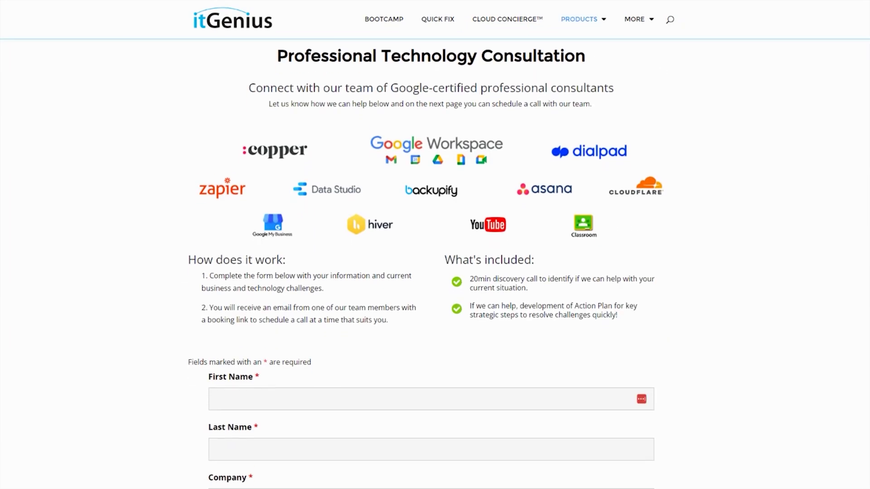